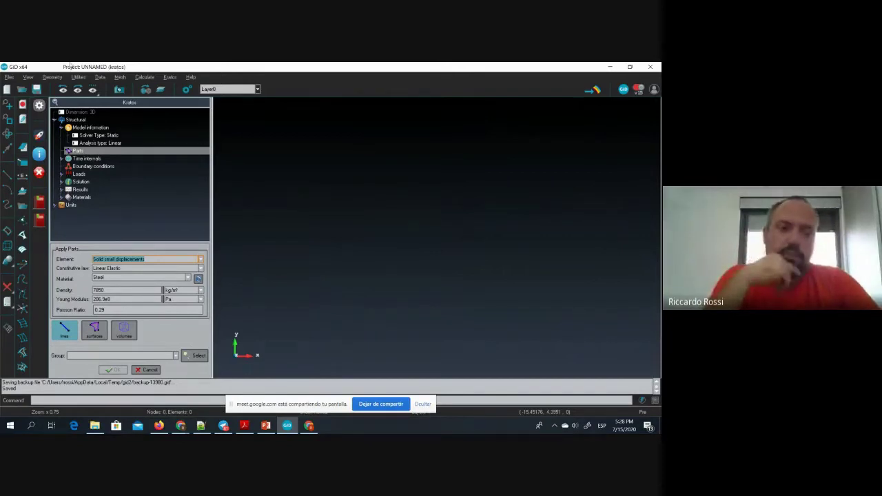
Step: Select kratos under Data > Problem type to bring up the Select new problemtype prompt
{"action": "left_click", "coordinate": [101, 77]}
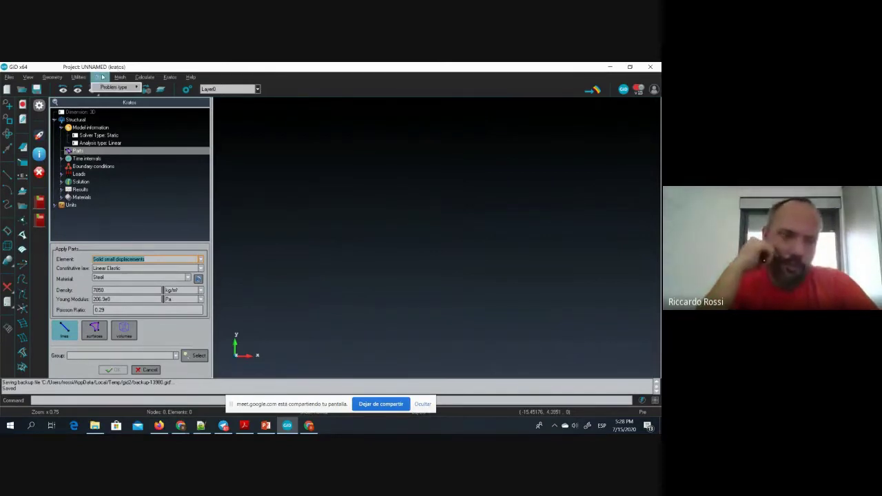
{"action": "mouse_move", "coordinate": [137, 88]}
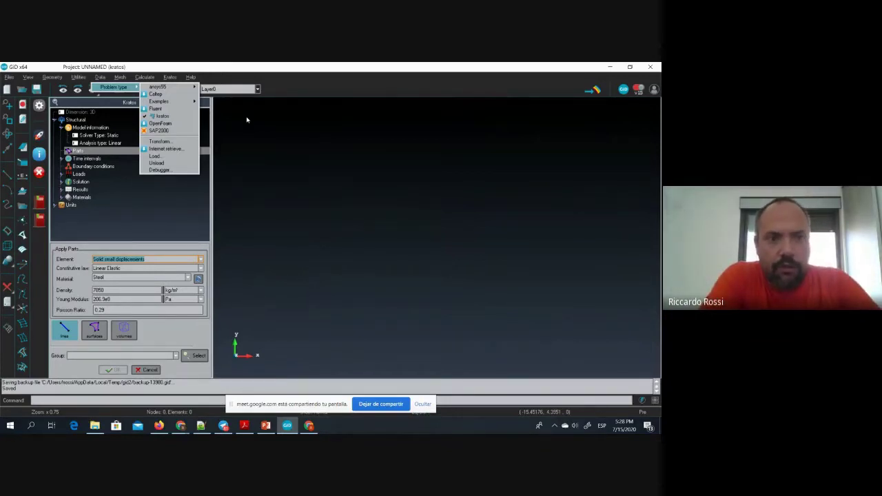
{"action": "left_click", "coordinate": [169, 117]}
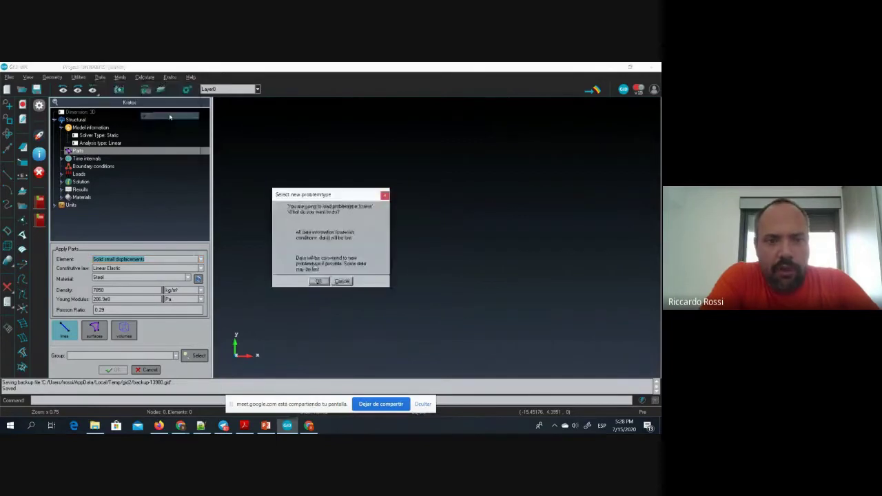
Step: Confirm the reset and start a 3D Structural project from the Kratos application market
{"action": "left_click", "coordinate": [319, 281]}
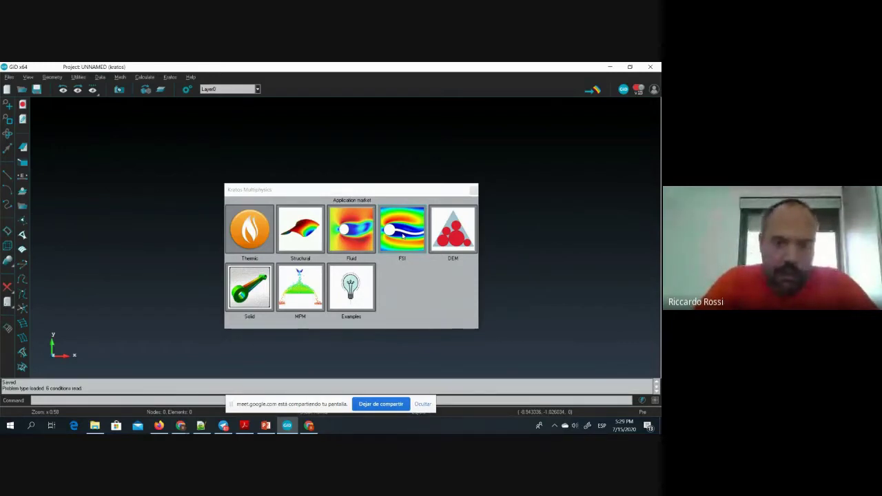
{"action": "left_click", "coordinate": [300, 232]}
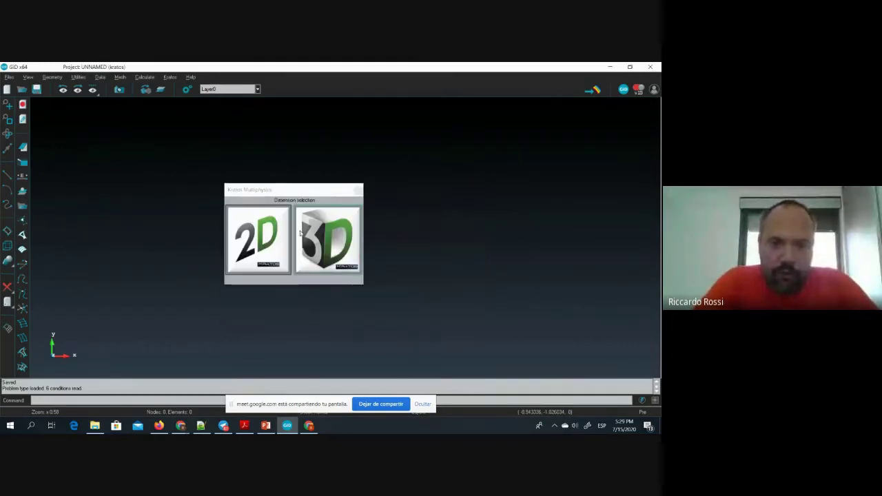
{"action": "left_click", "coordinate": [315, 233]}
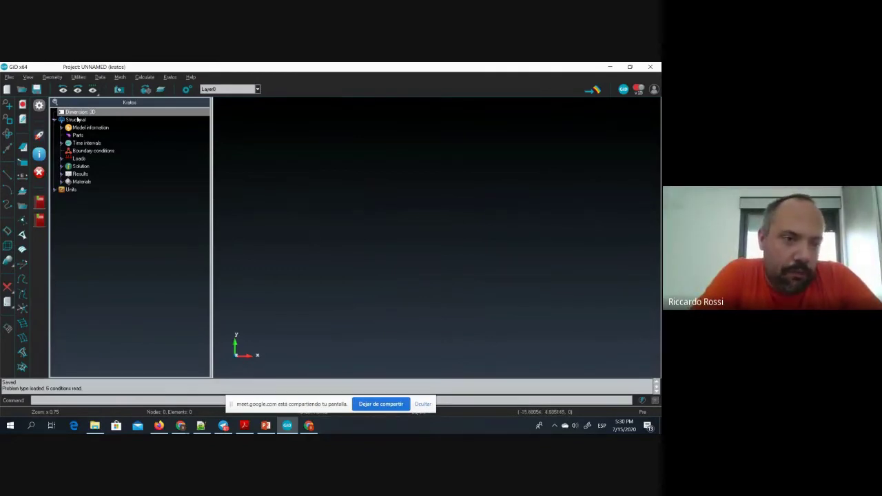
{"action": "left_click", "coordinate": [61, 128]}
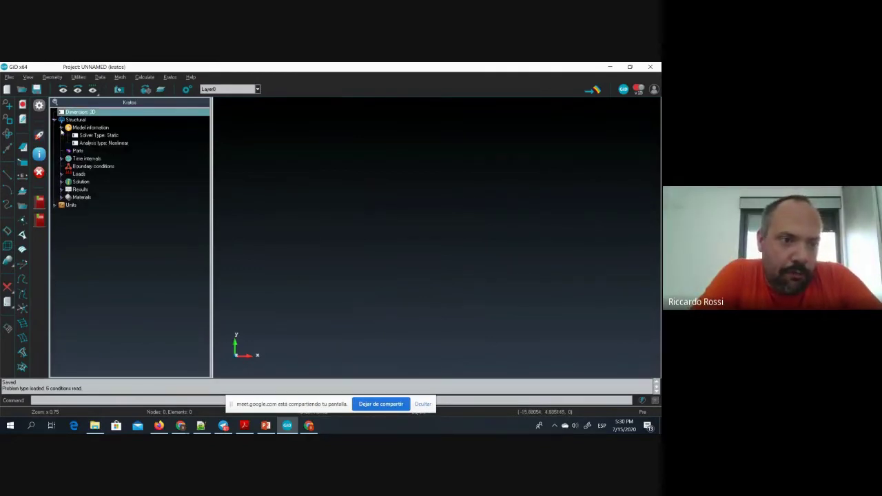
{"action": "left_click", "coordinate": [114, 143]}
{"action": "left_click", "coordinate": [112, 144]}
{"action": "left_click", "coordinate": [112, 144]}
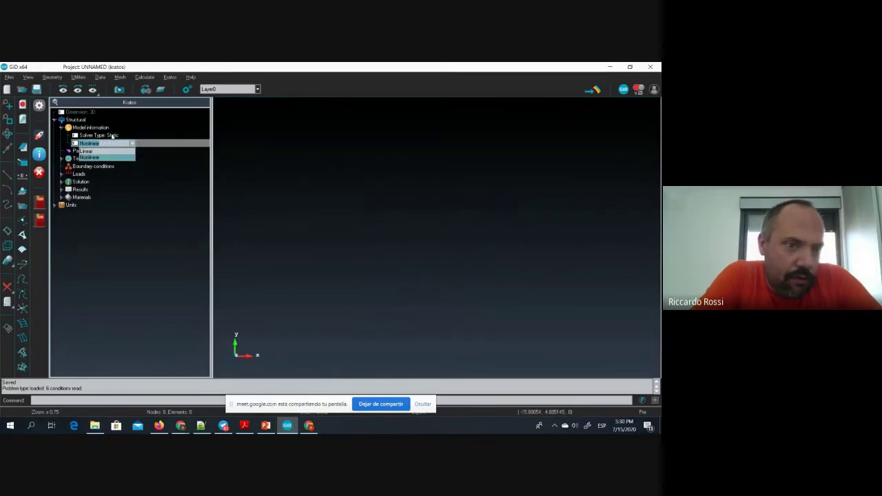
{"action": "left_click", "coordinate": [113, 136]}
{"action": "left_click", "coordinate": [112, 136]}
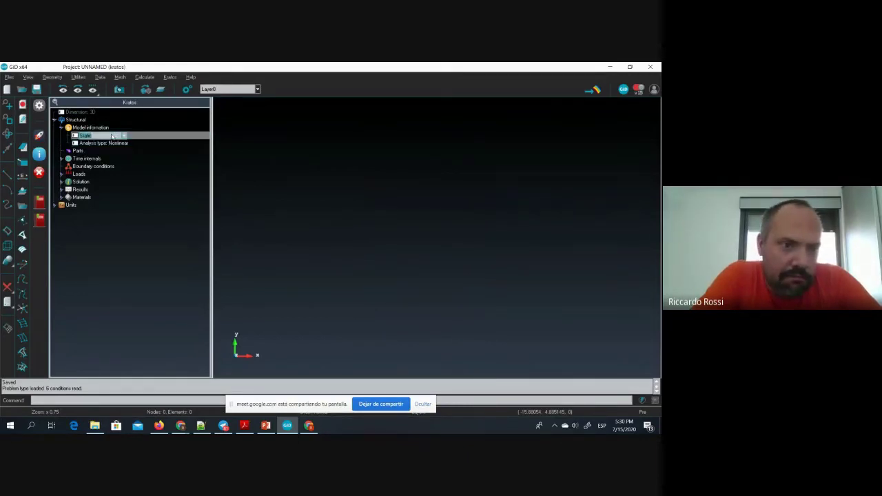
{"action": "left_click", "coordinate": [112, 137]}
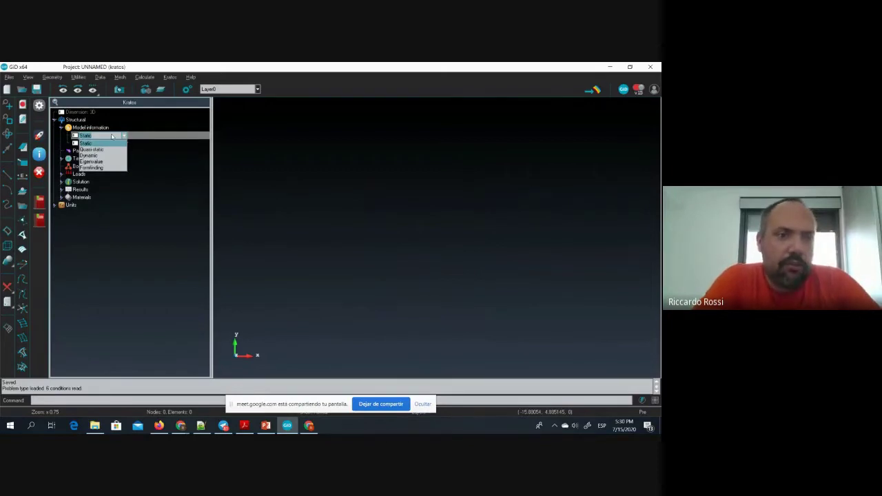
{"action": "left_click", "coordinate": [264, 159]}
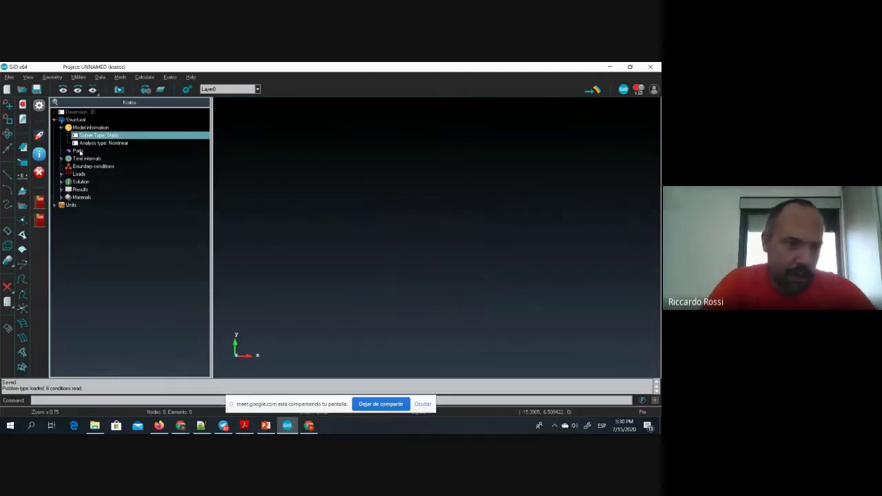
Step: Open the Parts form and browse the element types, keeping Solid small displacements
{"action": "left_click", "coordinate": [80, 151]}
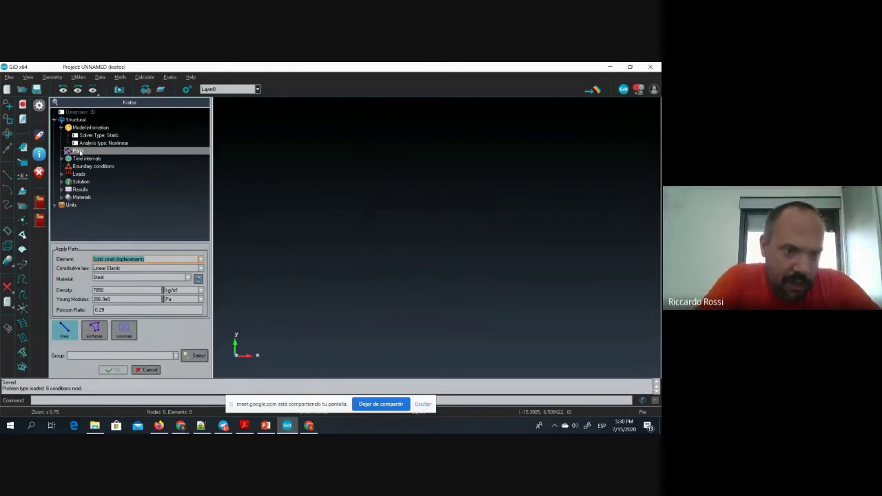
{"action": "left_click", "coordinate": [121, 261]}
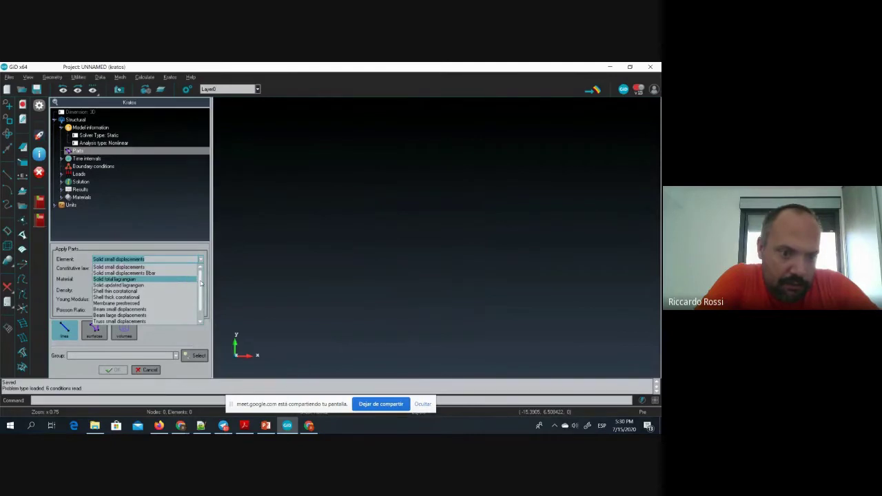
{"action": "left_click_drag", "start_coordinate": [201, 283], "coordinate": [202, 299]}
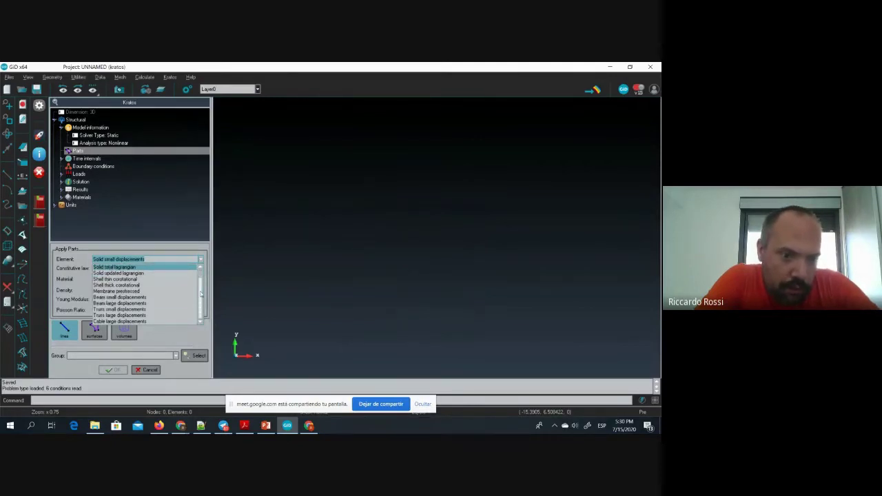
{"action": "left_click", "coordinate": [141, 203]}
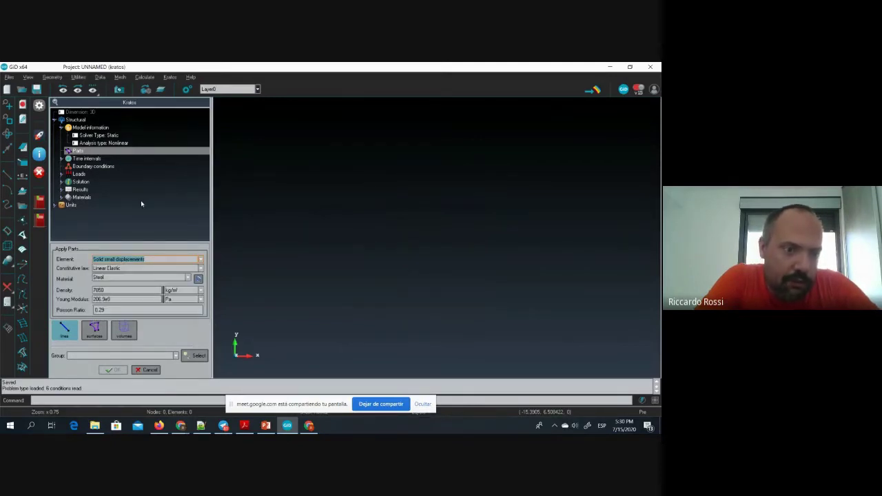
Step: Change the part's constitutive law from Linear Elastic to Linear J2 Plasticity
{"action": "left_click", "coordinate": [105, 269]}
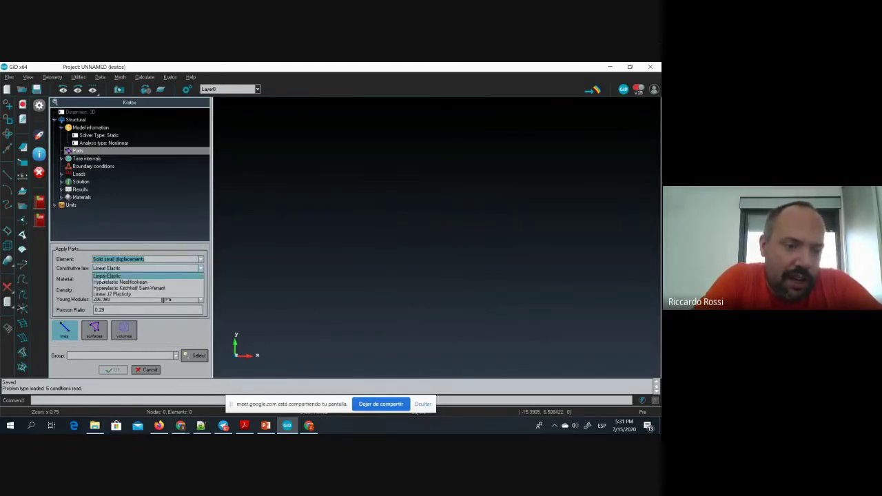
{"action": "left_click", "coordinate": [101, 276]}
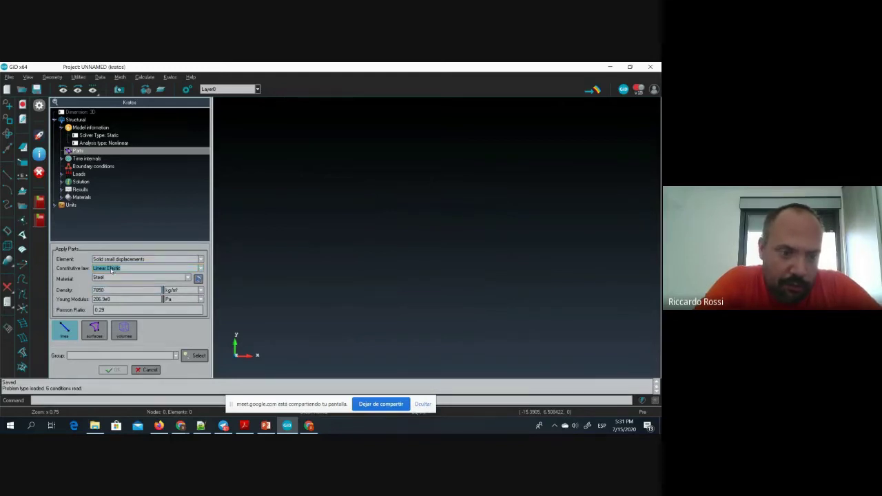
{"action": "left_click", "coordinate": [112, 269]}
{"action": "left_click", "coordinate": [104, 295]}
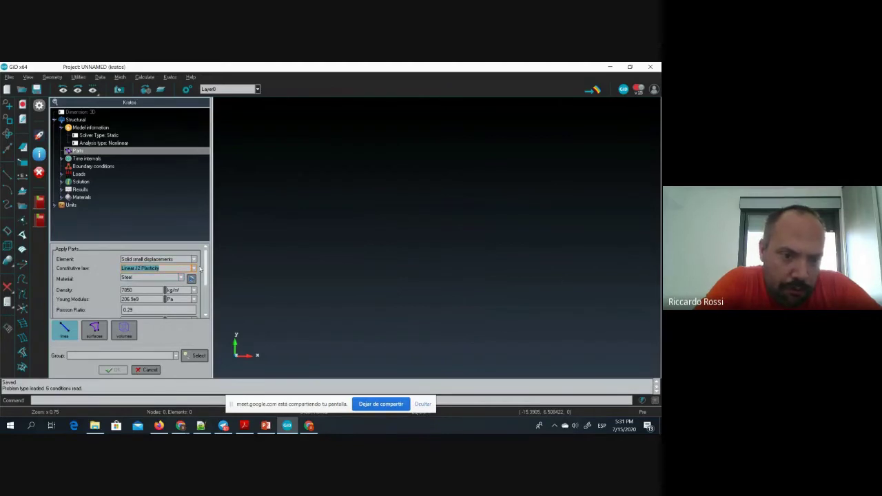
{"action": "left_click_drag", "start_coordinate": [205, 269], "coordinate": [210, 279]}
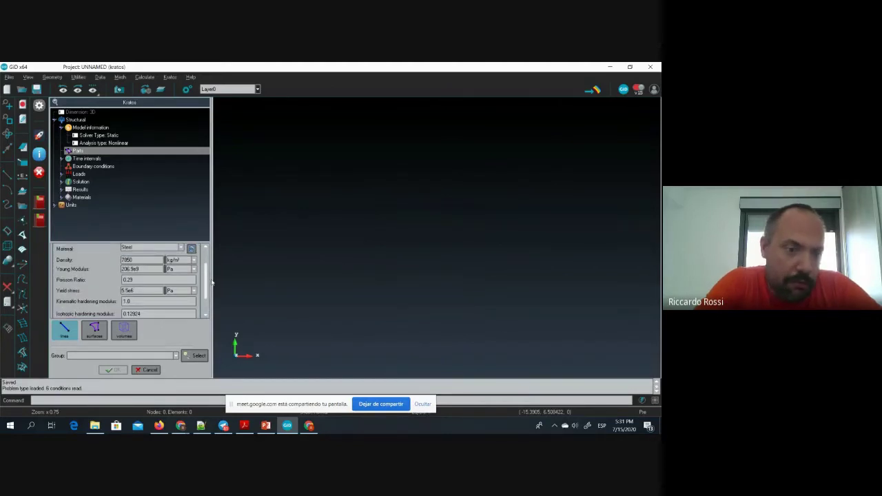
{"action": "double_click", "coordinate": [143, 279]}
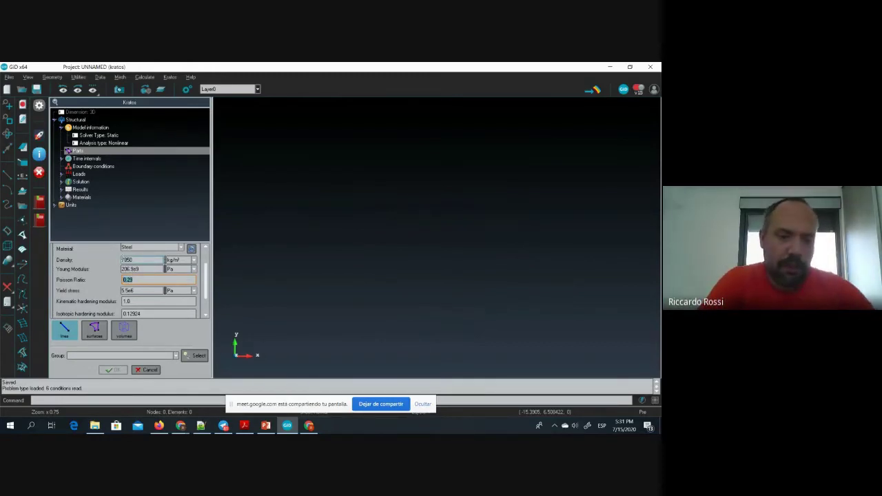
{"action": "left_click_drag", "start_coordinate": [206, 282], "coordinate": [206, 289]}
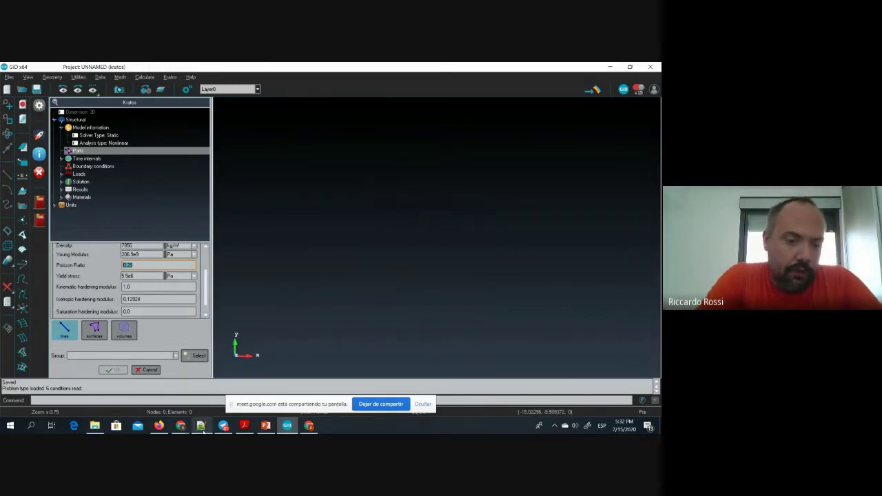
Step: In Elements.xml, highlight the SmallDisplacementElement2D name and its 2D Dimension filter
{"action": "left_click", "coordinate": [200, 425]}
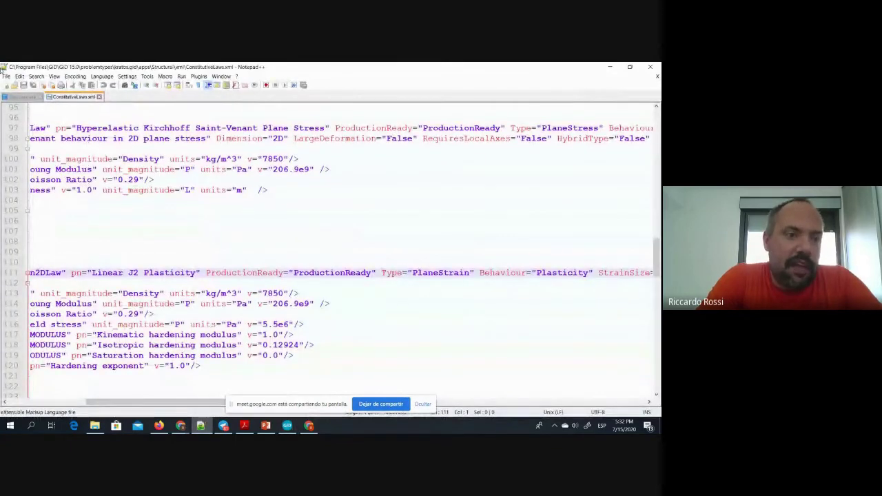
{"action": "left_click", "coordinate": [24, 98]}
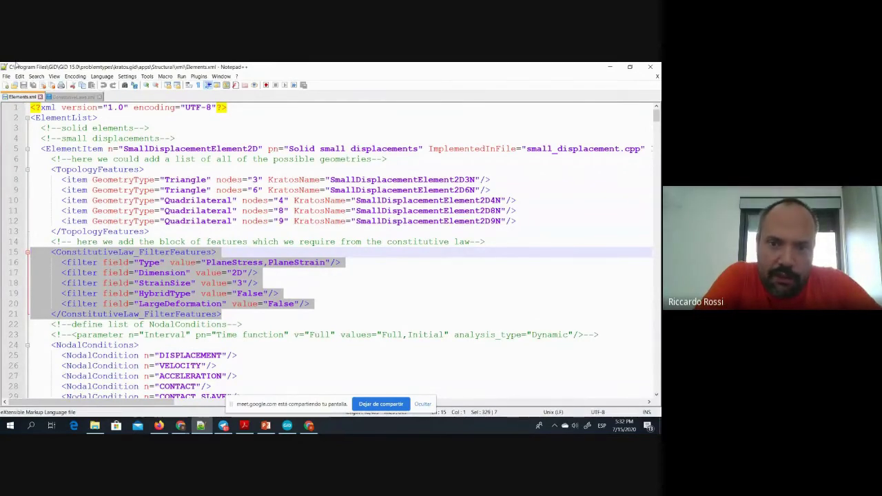
{"action": "double_click", "coordinate": [166, 149]}
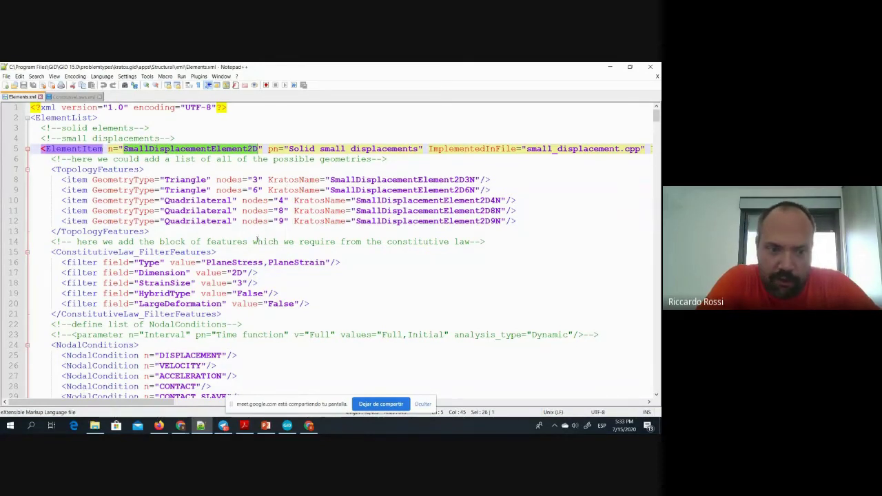
{"action": "double_click", "coordinate": [236, 273]}
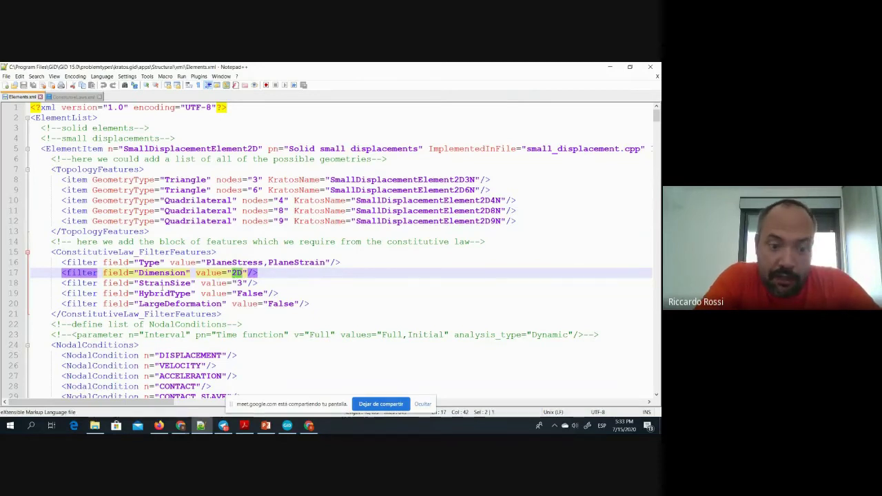
Step: Point out the element's StrainSize, HybridType and LargeDeformation filter lines
{"action": "left_click", "coordinate": [160, 283]}
{"action": "left_click", "coordinate": [174, 293]}
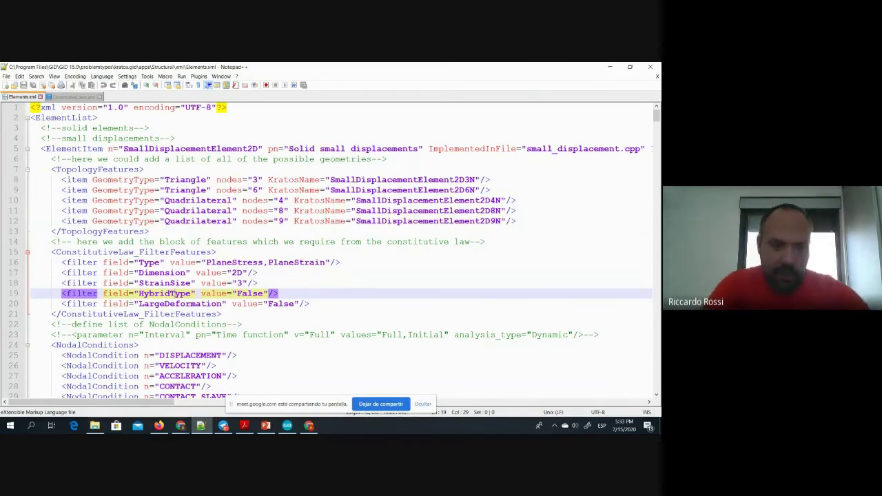
{"action": "left_click", "coordinate": [170, 303]}
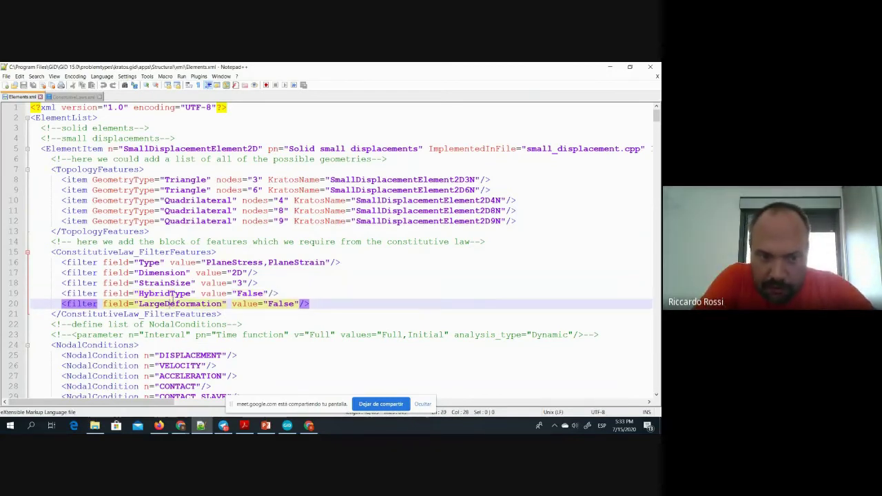
Step: Show the Linear J2 Plasticity definition in ConstitutiveLaws.xml, highlighting its PlaneStrain type
{"action": "left_click", "coordinate": [69, 97]}
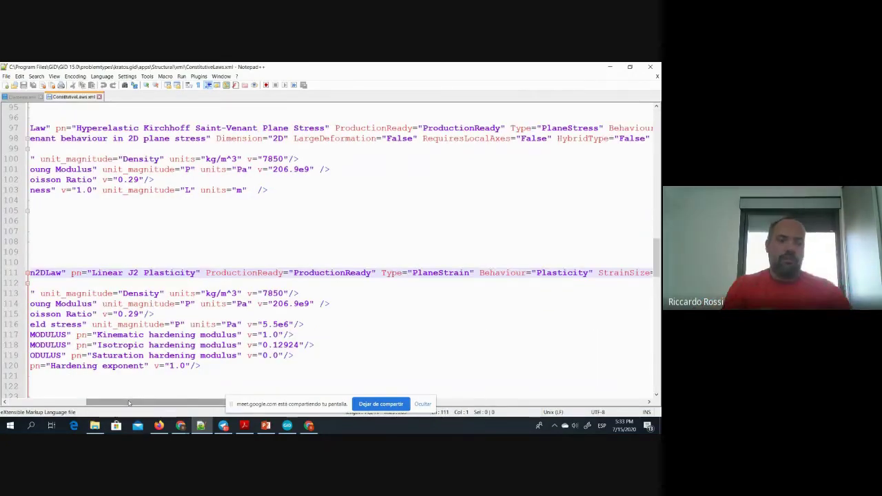
{"action": "left_click_drag", "start_coordinate": [128, 403], "coordinate": [10, 400]}
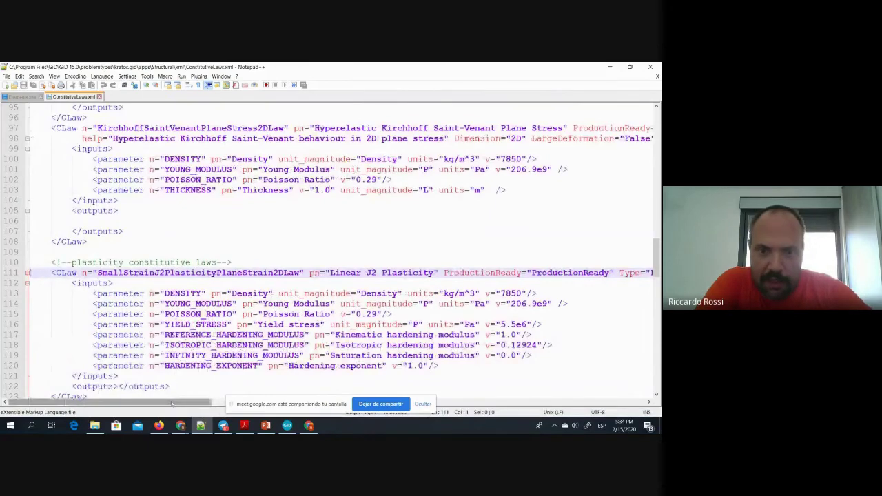
{"action": "left_click_drag", "start_coordinate": [172, 403], "coordinate": [290, 403]}
{"action": "double_click", "coordinate": [325, 273]}
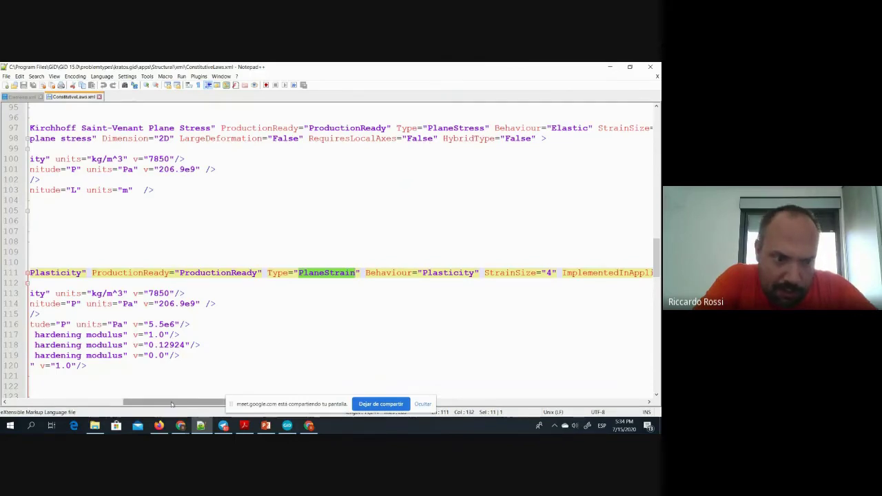
{"action": "left_click_drag", "start_coordinate": [172, 404], "coordinate": [58, 405]}
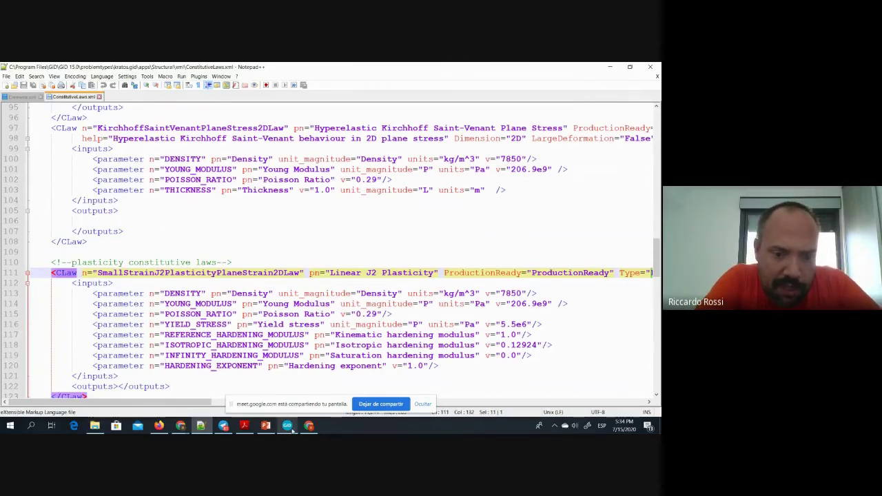
{"action": "left_click", "coordinate": [287, 426]}
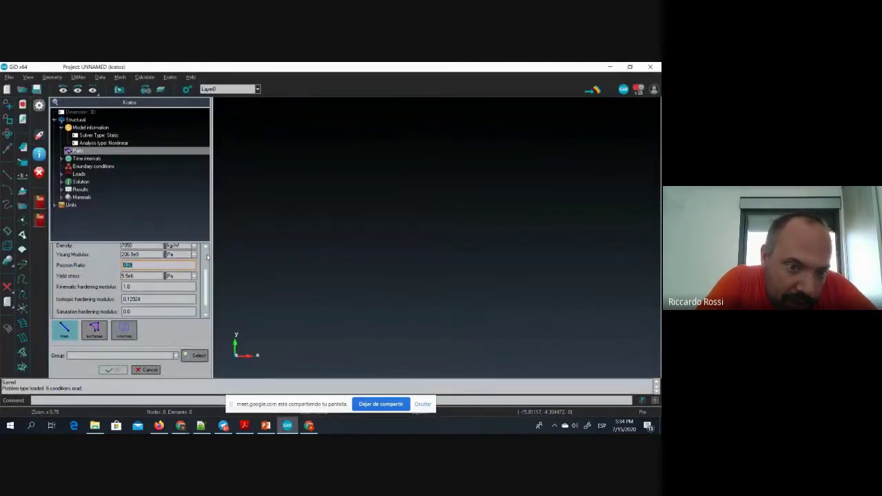
Step: Reselect Linear J2 Plasticity and scroll to yield stress 5.5e6 and the hardening fields
{"action": "scroll", "coordinate": [206, 257], "scroll_direction": "up", "scroll_amount": 3}
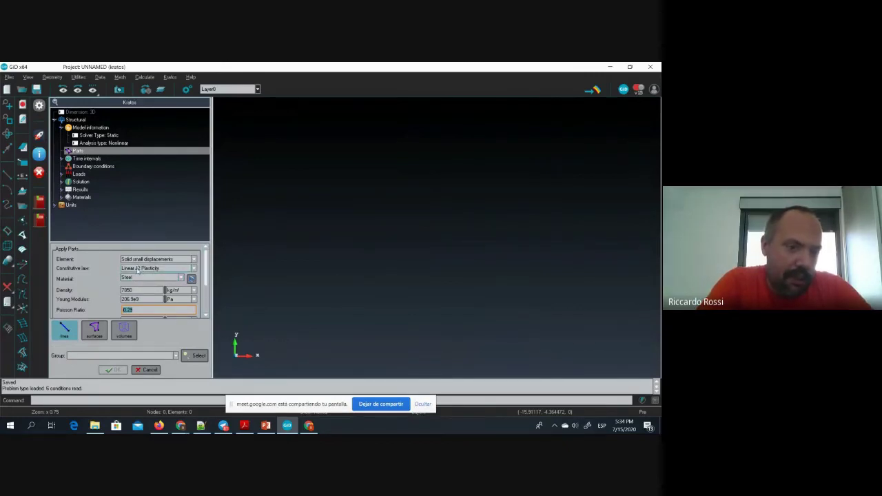
{"action": "left_click", "coordinate": [138, 268]}
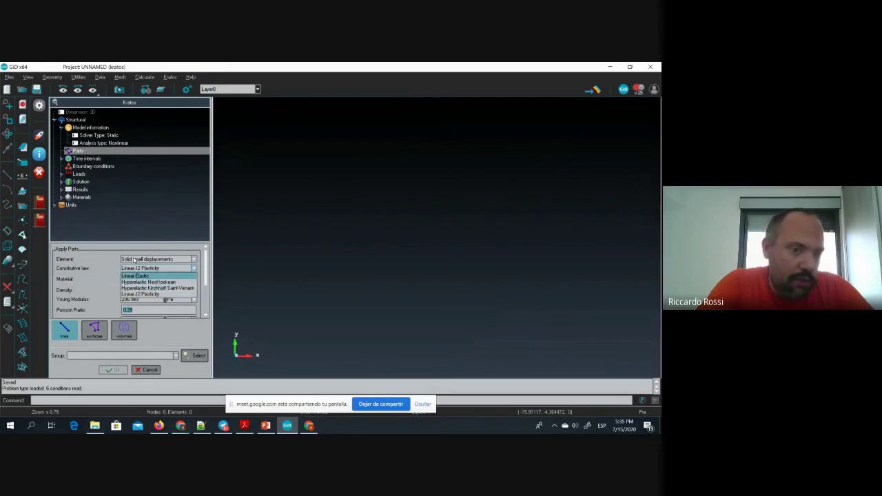
{"action": "left_click", "coordinate": [107, 295]}
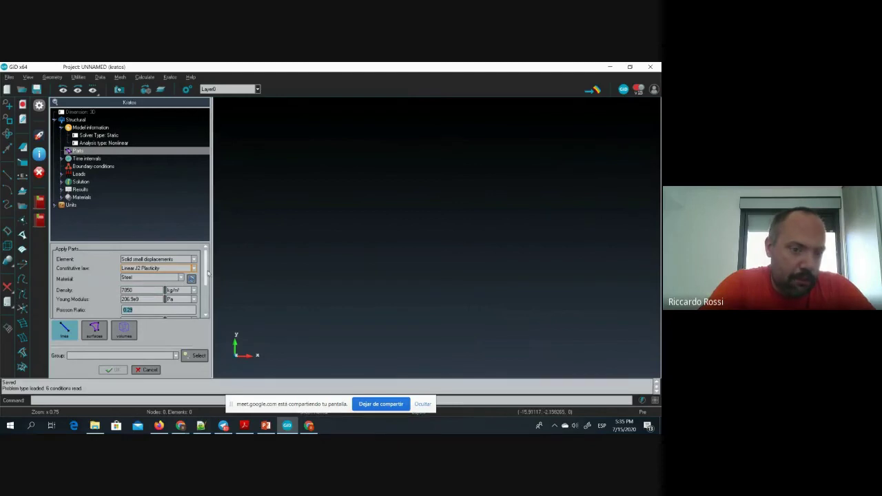
{"action": "left_click_drag", "start_coordinate": [204, 275], "coordinate": [205, 297]}
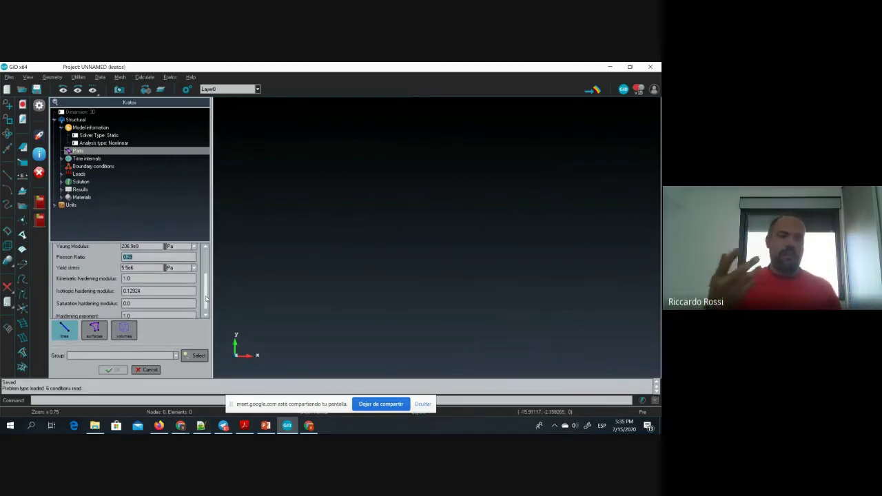